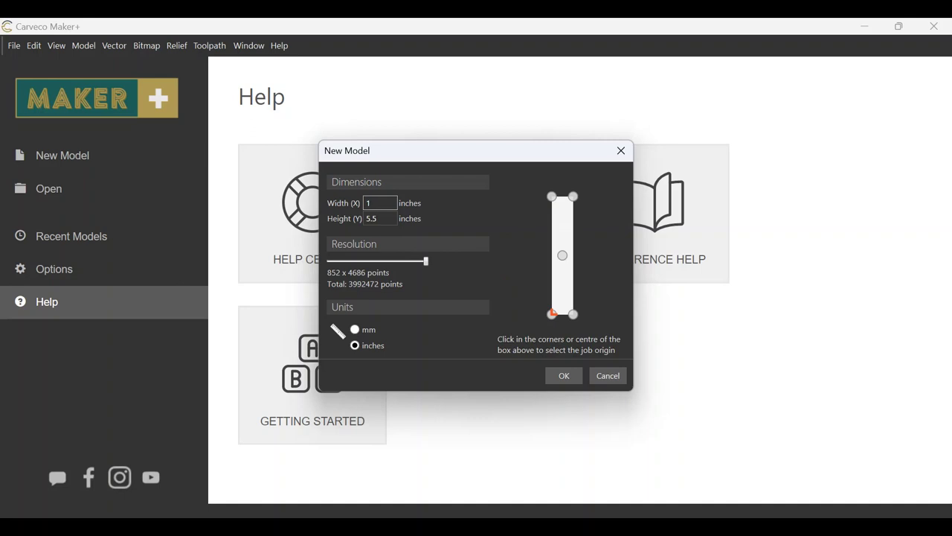
# Create a new model 10 inches wide and 5.5 inches high
pyautogui.write('00')
pyautogui.press('BackSpace')
pyautogui.press('BackSpace')
pyautogui.press('BackSpace')
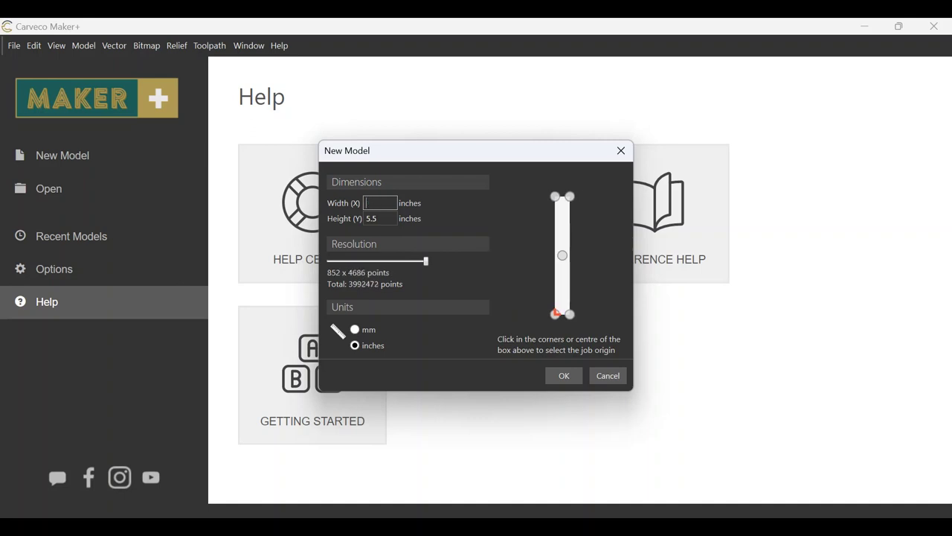
pyautogui.write('10')
pyautogui.click(376, 218)
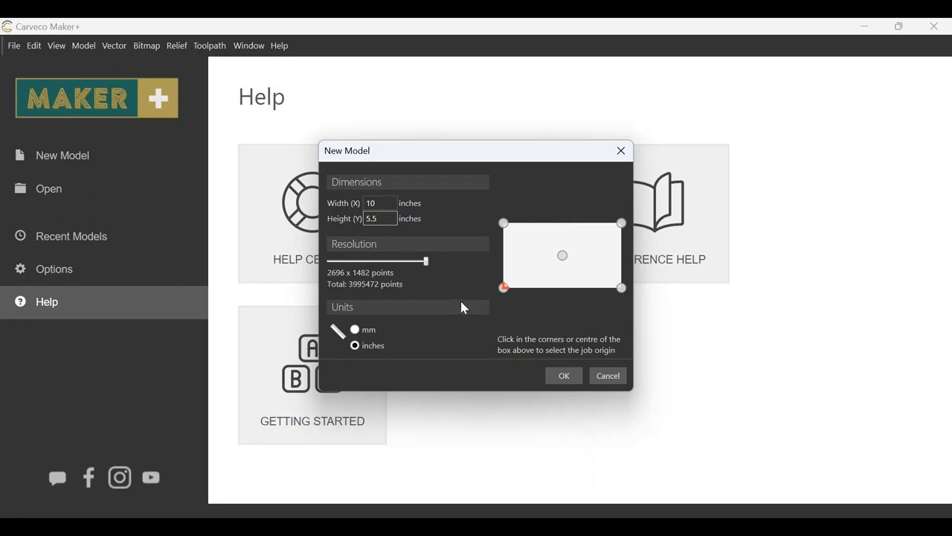
pyautogui.click(563, 375)
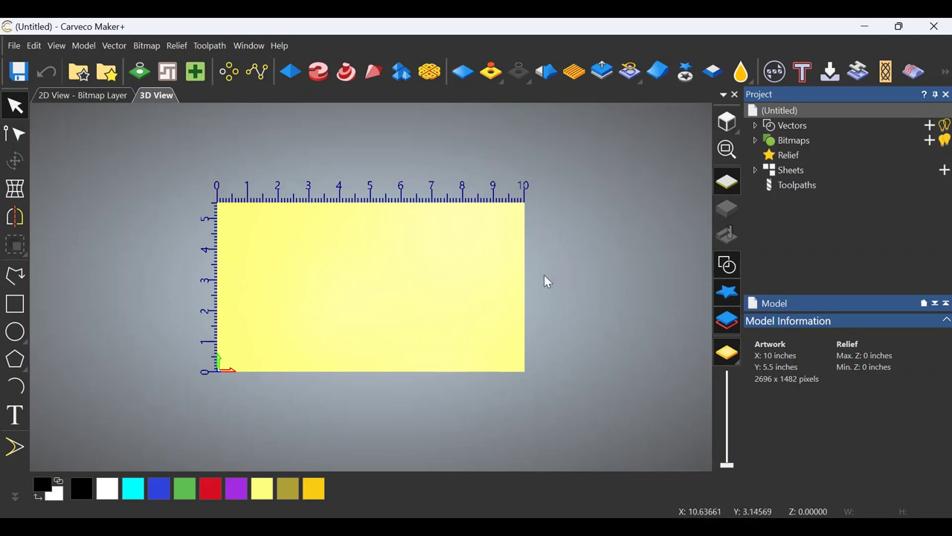
# Add the text HINKLESHOP.COM to the model in the Bank Note font
pyautogui.click(15, 414)
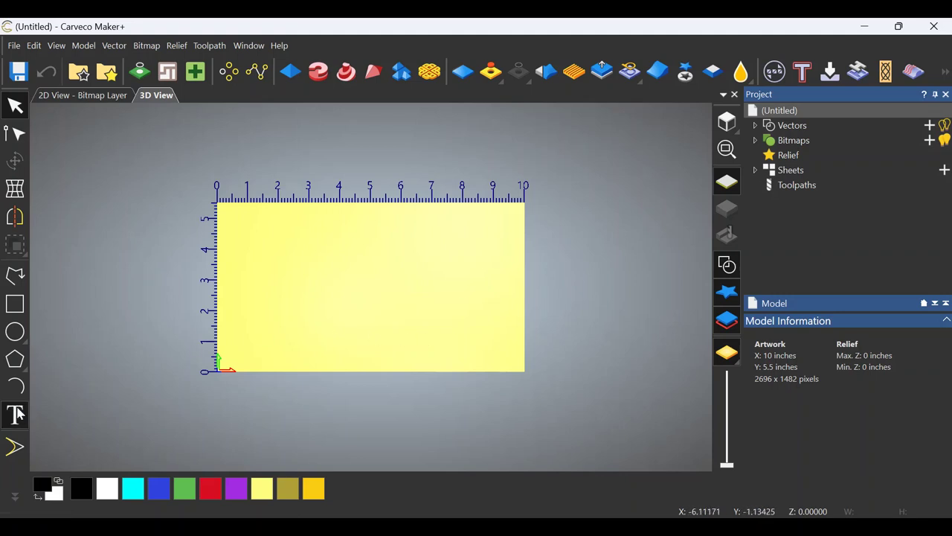
pyautogui.click(246, 288)
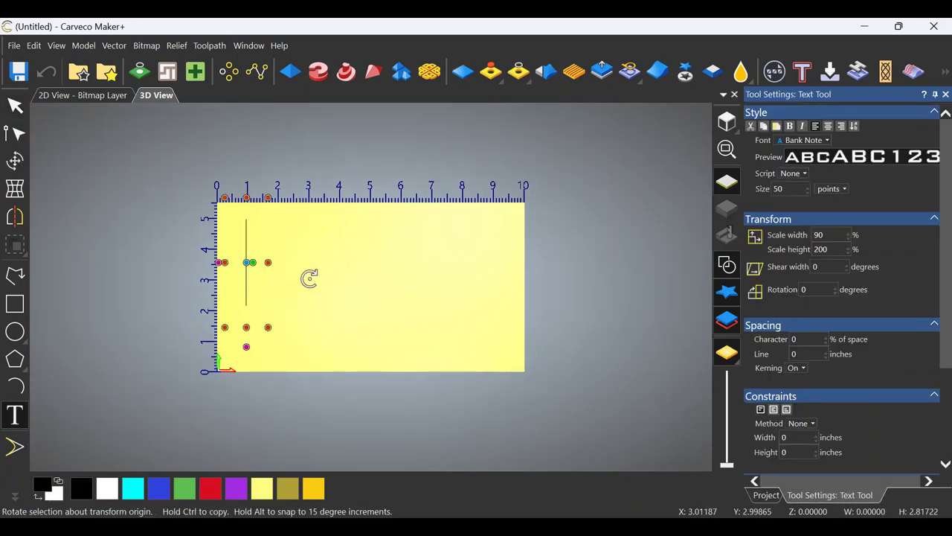
pyautogui.write('HINKLE')
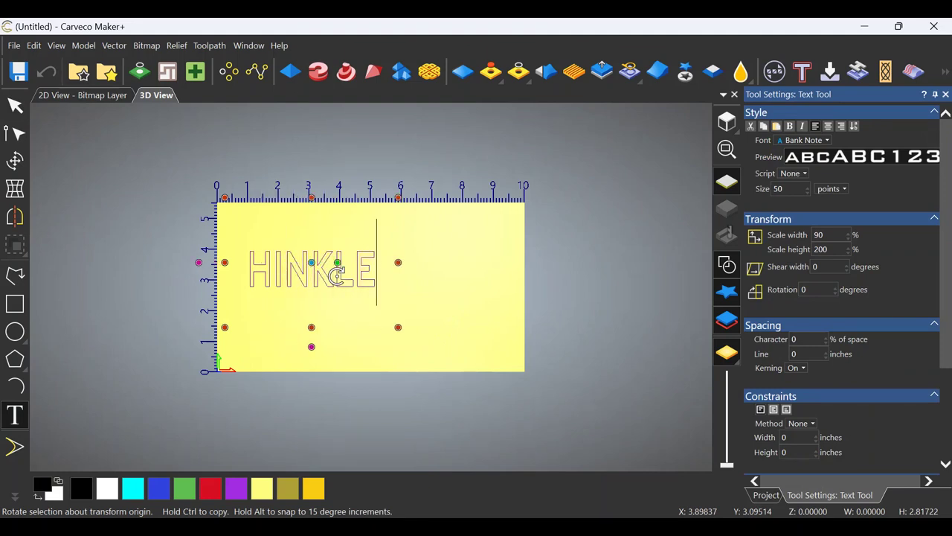
pyautogui.write('SHOP')
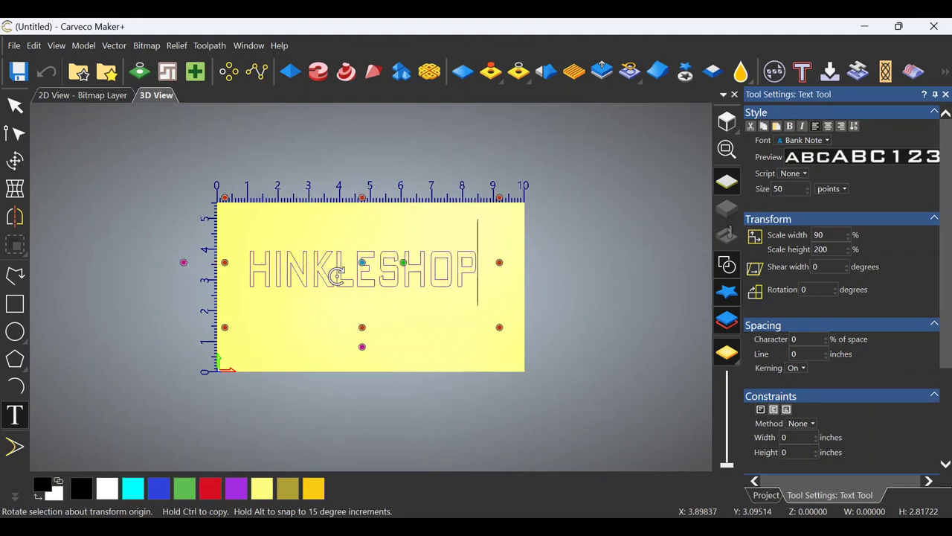
pyautogui.write('.COM')
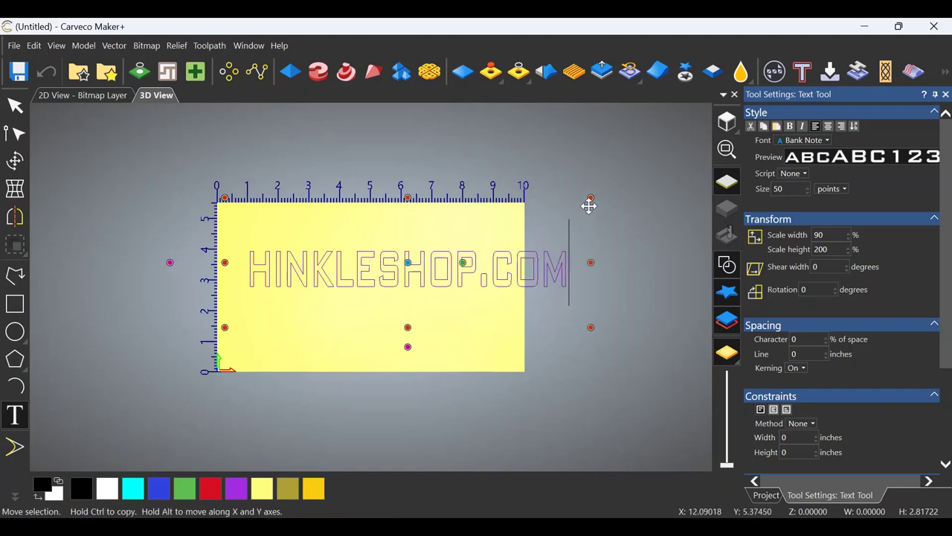
# Scale the text box down to about 10 by 3.5 inches and create the text centred in the model
pyautogui.moveTo(591, 197); pyautogui.dragTo(532, 220)
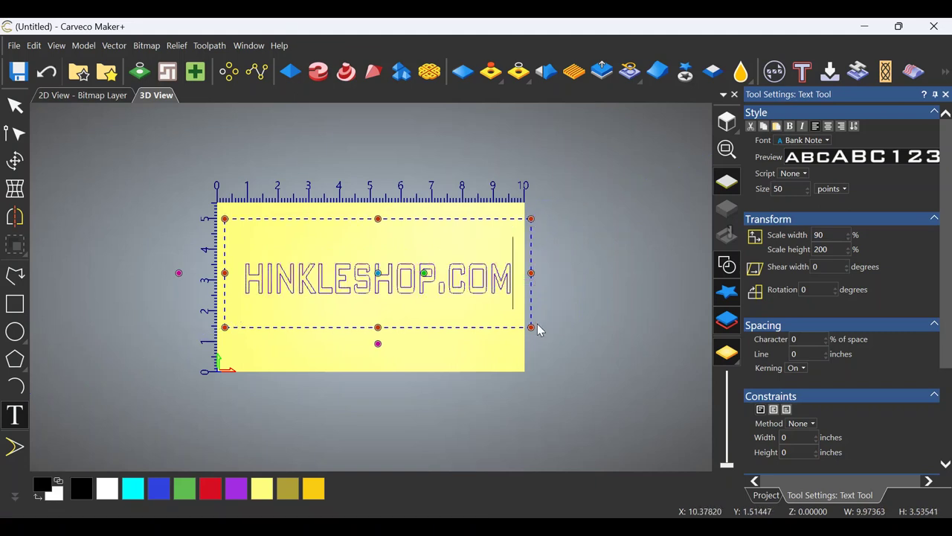
pyautogui.scroll(-1, 785, 323)
pyautogui.scroll(-3, 785, 324)
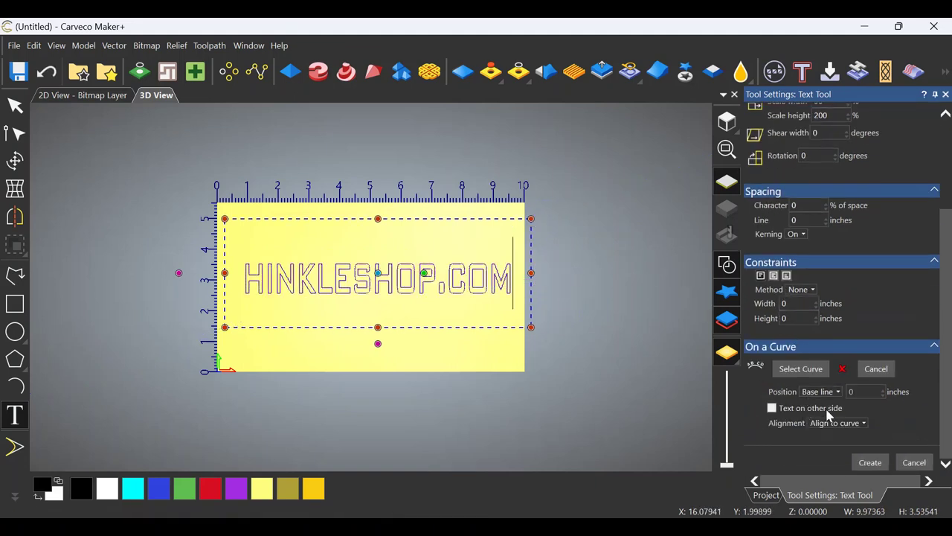
pyautogui.click(870, 462)
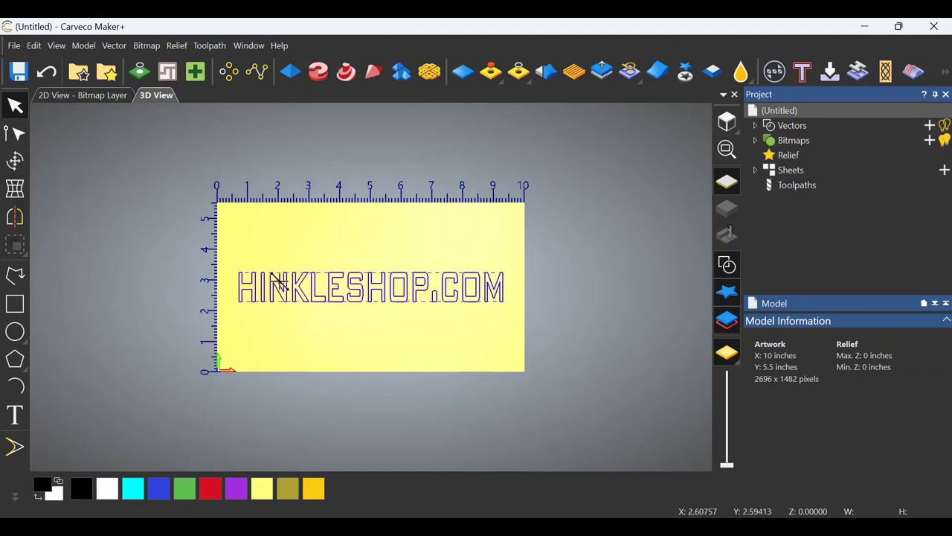
# Stretch the text vertically about its centre to about 2.4 inches high, keeping its width, and deselect it
pyautogui.click(15, 160)
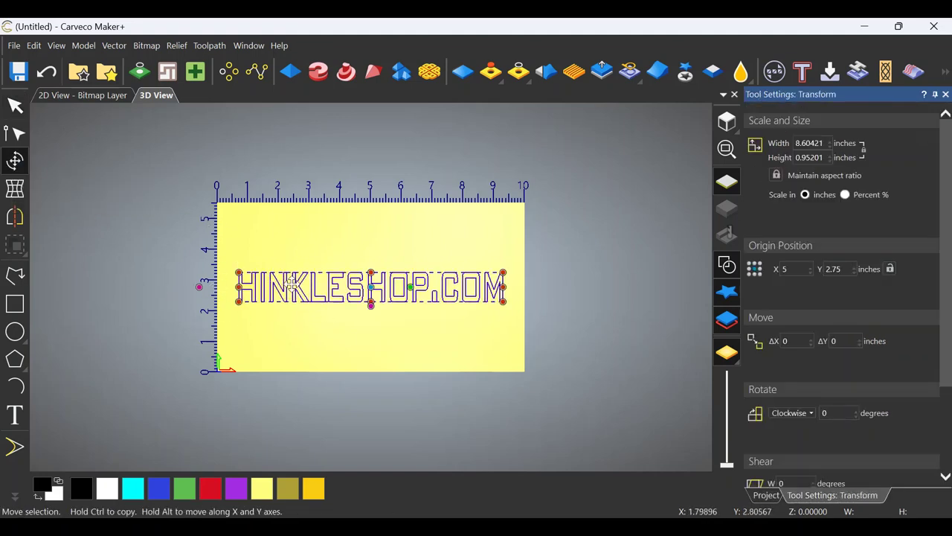
pyautogui.moveTo(371, 272); pyautogui.dragTo(373, 240)
pyautogui.moveTo(371, 302)
pyautogui.mouseDown()
pyautogui.moveTo(372, 324)
pyautogui.moveTo(372, 316)
pyautogui.mouseUp()
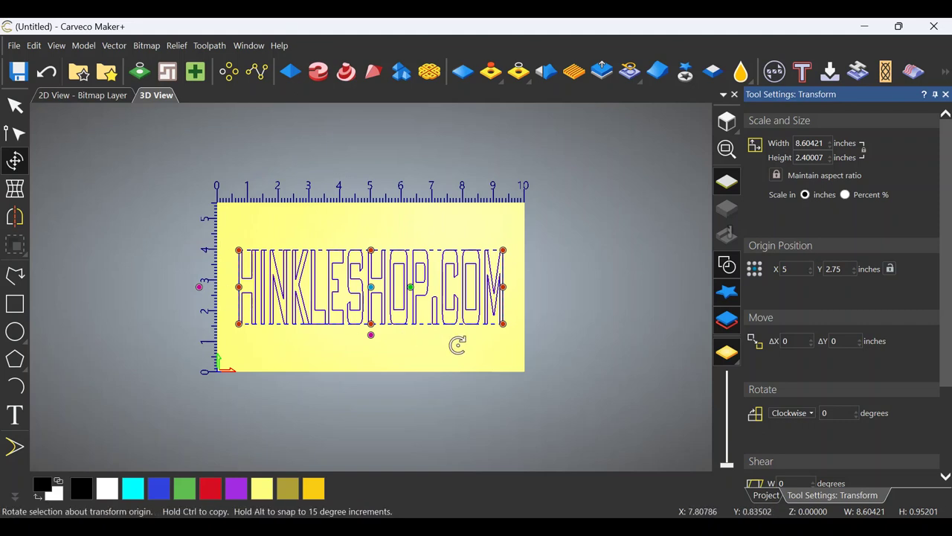
pyautogui.click(15, 105)
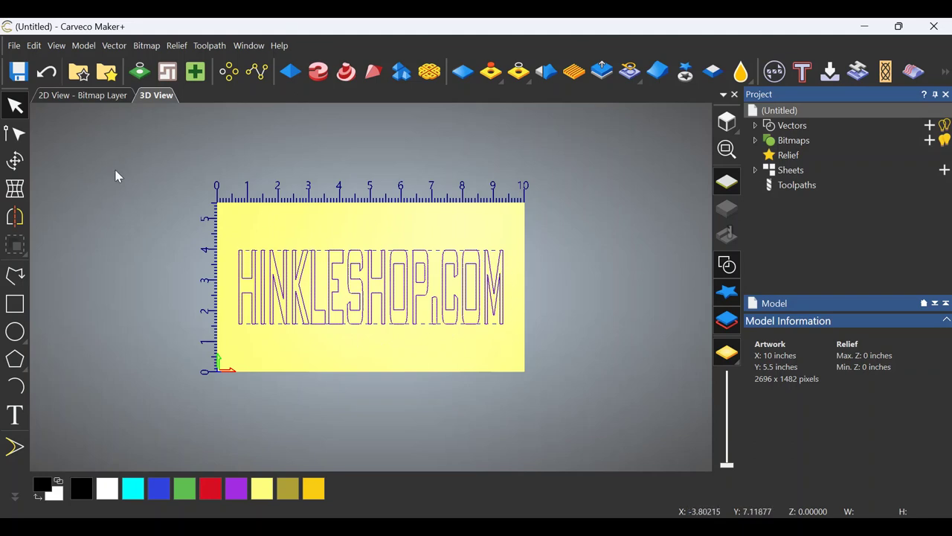
pyautogui.click(163, 191)
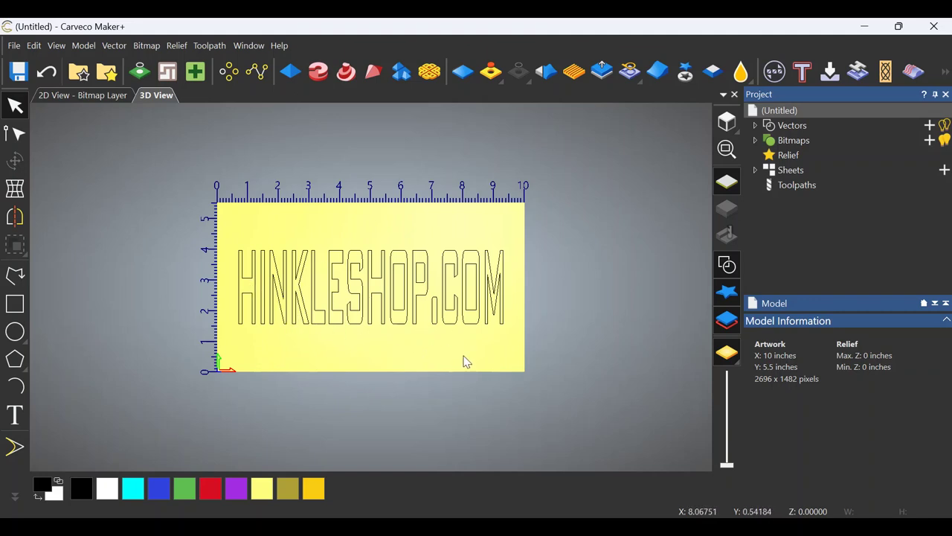
# Create a 10 by 5.5 inch rectangle around the model's outer edge and deselect it
pyautogui.click(15, 303)
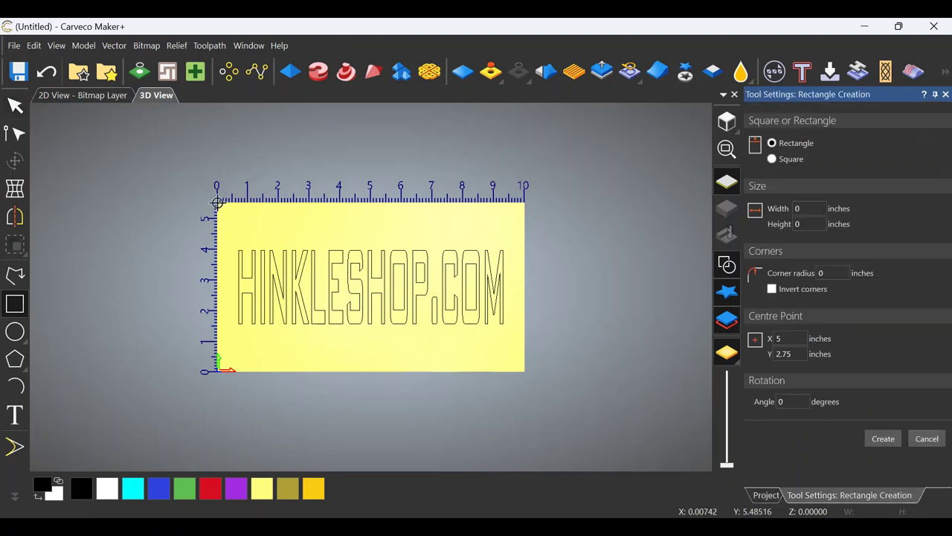
pyautogui.moveTo(218, 202)
pyautogui.mouseDown()
pyautogui.moveTo(295, 215)
pyautogui.moveTo(516, 377)
pyautogui.moveTo(526, 370)
pyautogui.mouseUp()
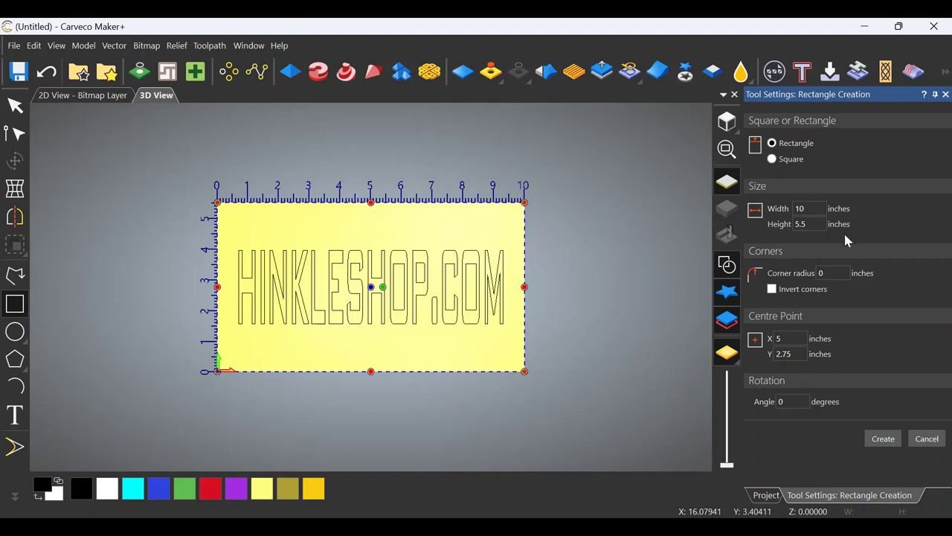
pyautogui.click(883, 439)
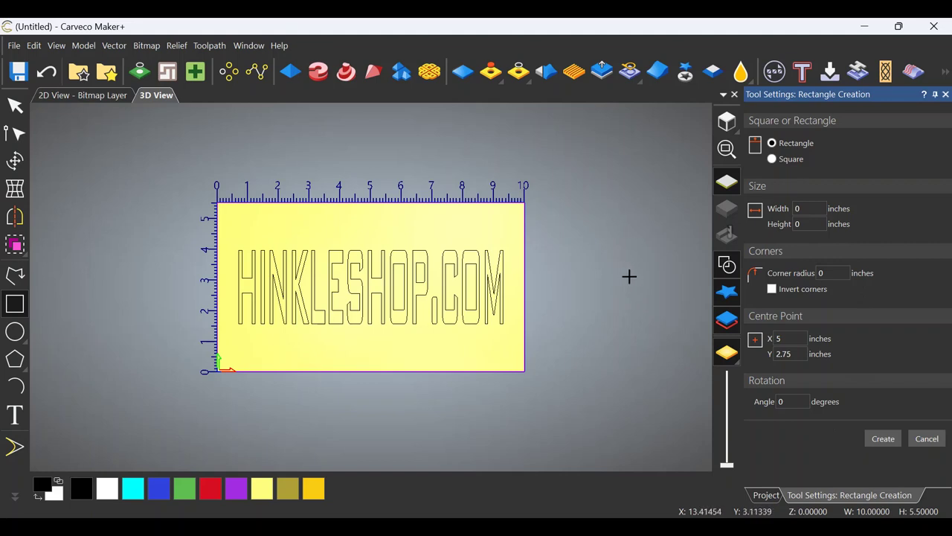
pyautogui.click(16, 107)
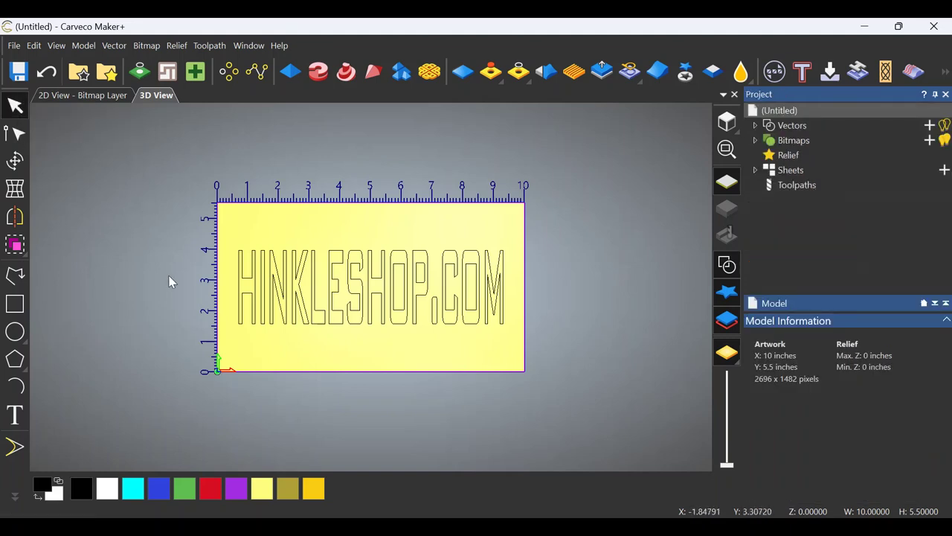
pyautogui.click(357, 240)
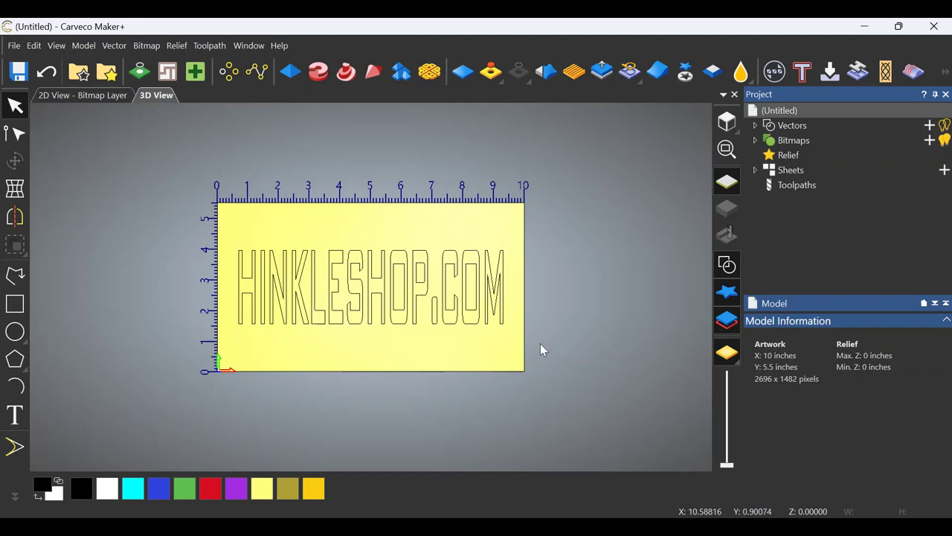
# Start a 2D Area Clearance toolpath for the text and border rectangle with a finish depth of 0.125 inches
pyautogui.moveTo(539, 343); pyautogui.dragTo(427, 288)
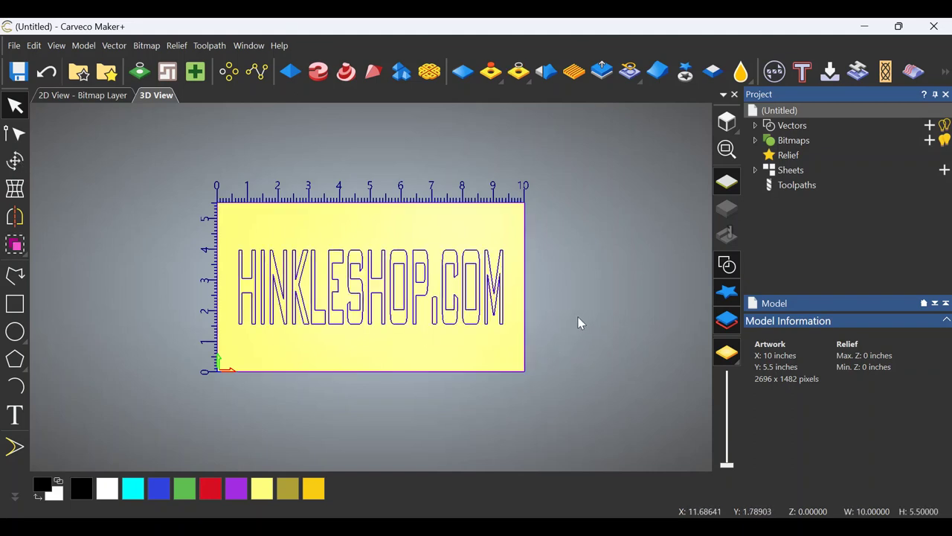
pyautogui.click(790, 189)
pyautogui.scroll(-3, 795, 331)
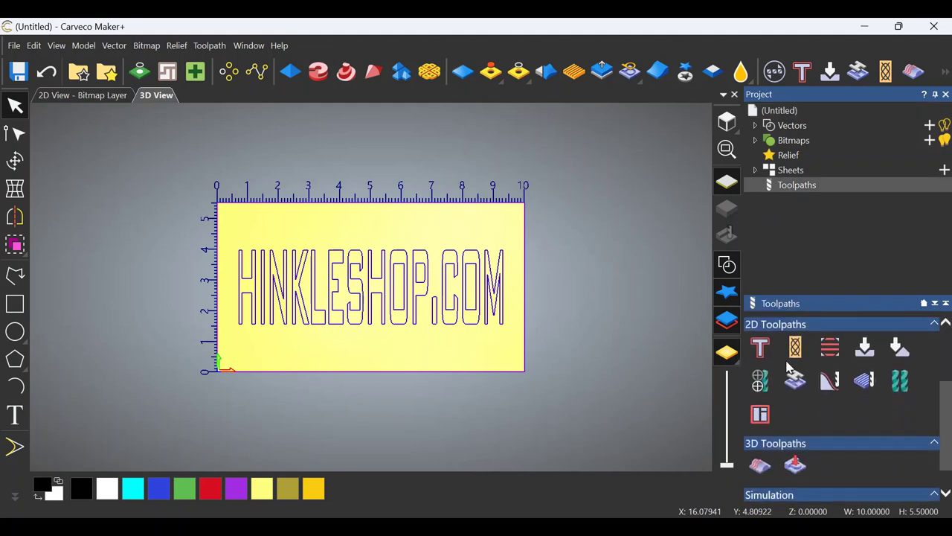
pyautogui.scroll(-2, 781, 372)
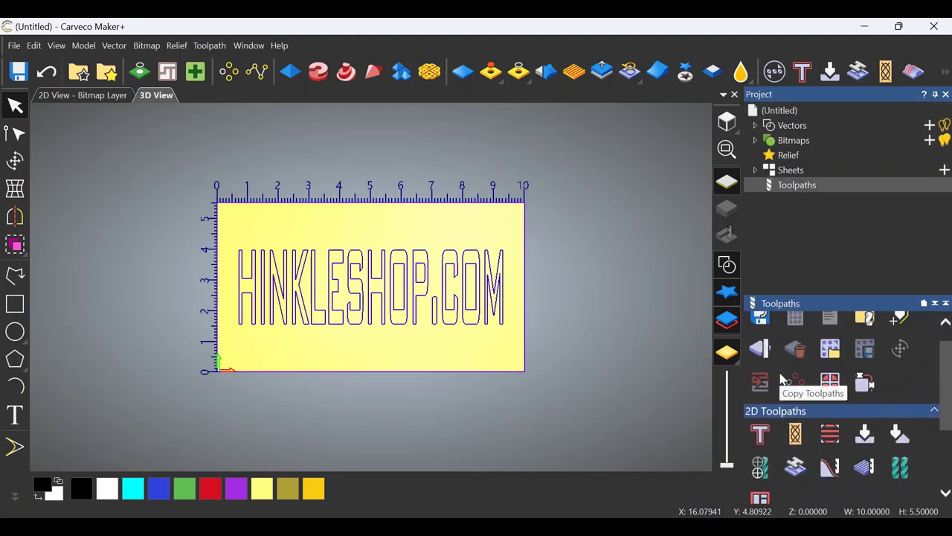
pyautogui.scroll(2, 778, 369)
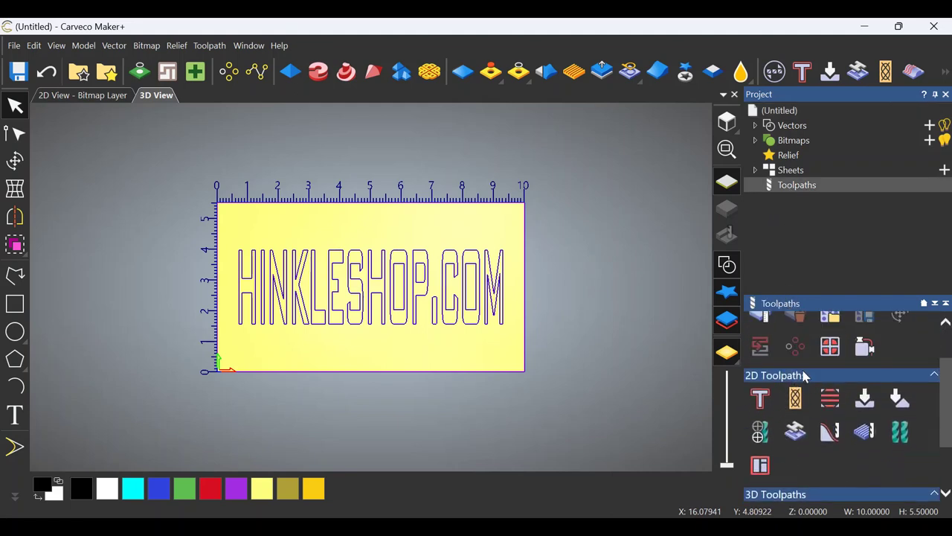
pyautogui.click(830, 398)
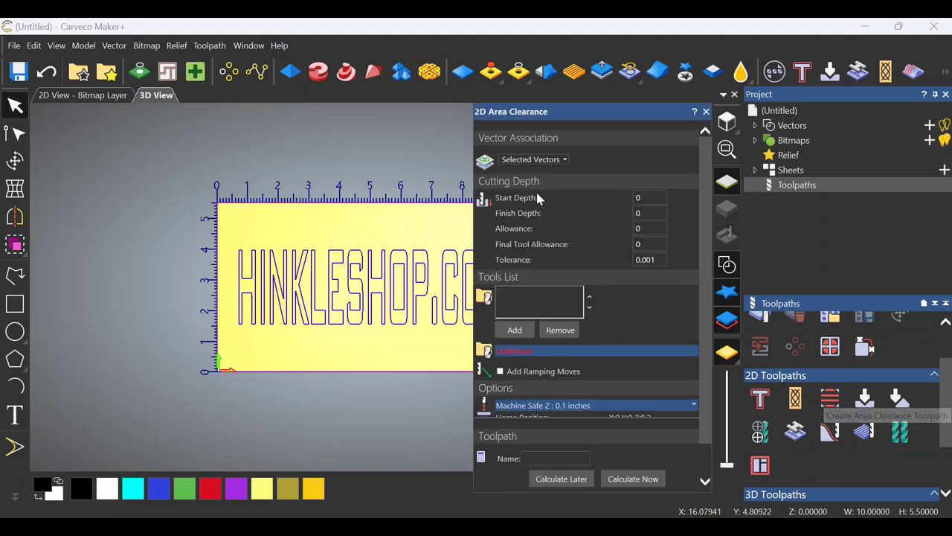
pyautogui.click(641, 198)
pyautogui.click(649, 213)
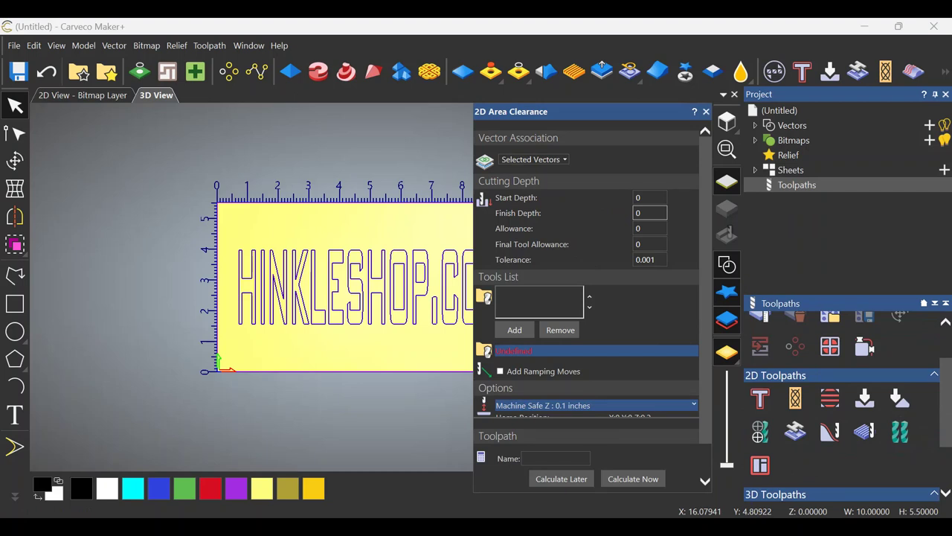
pyautogui.click(649, 228)
# Add the End Mill 1/8 Inch for wood or plastic to the toolpath and reselect the text and border vectors
pyautogui.click(515, 330)
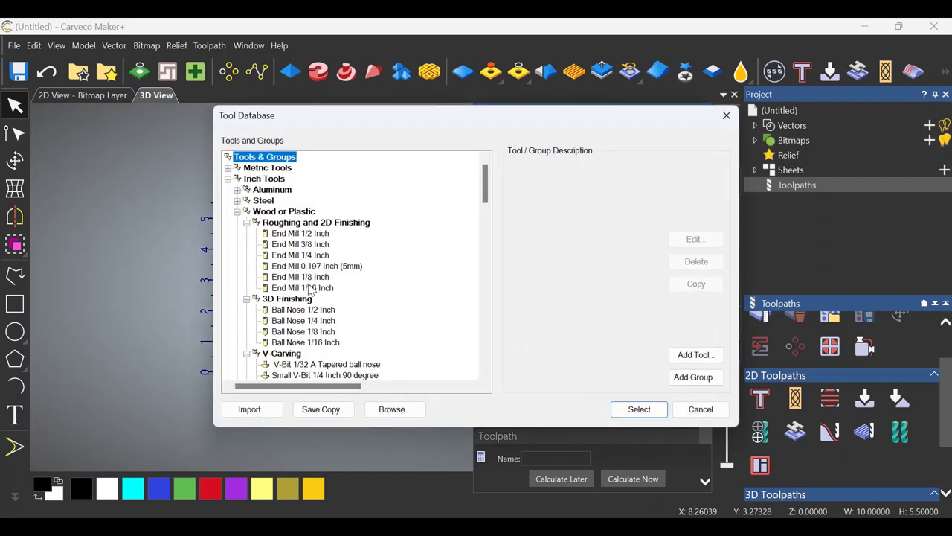
pyautogui.click(300, 277)
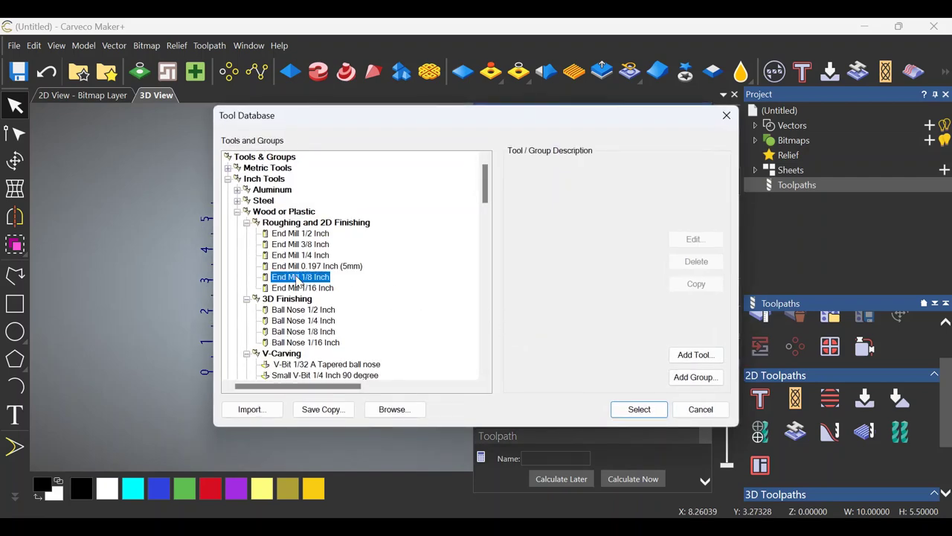
pyautogui.click(638, 409)
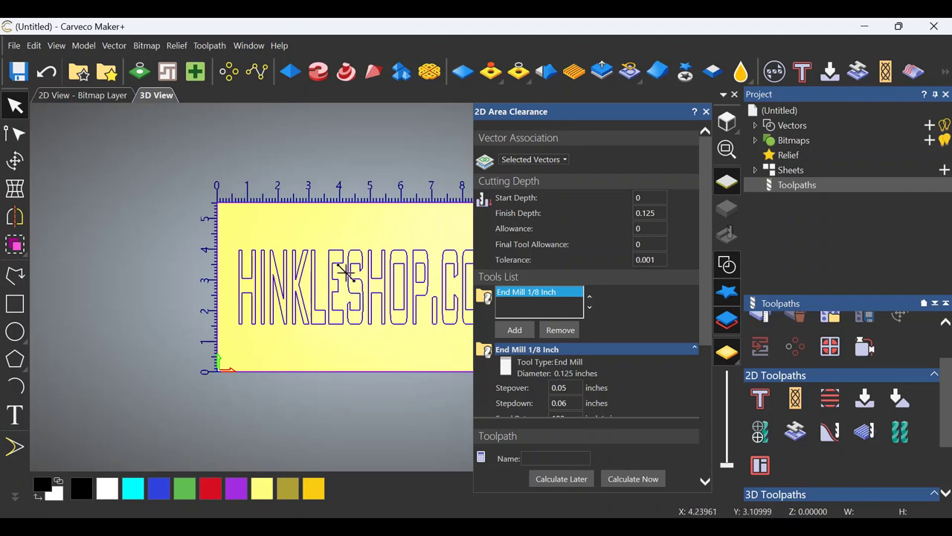
pyautogui.moveTo(379, 226); pyautogui.dragTo(244, 186, button='middle')
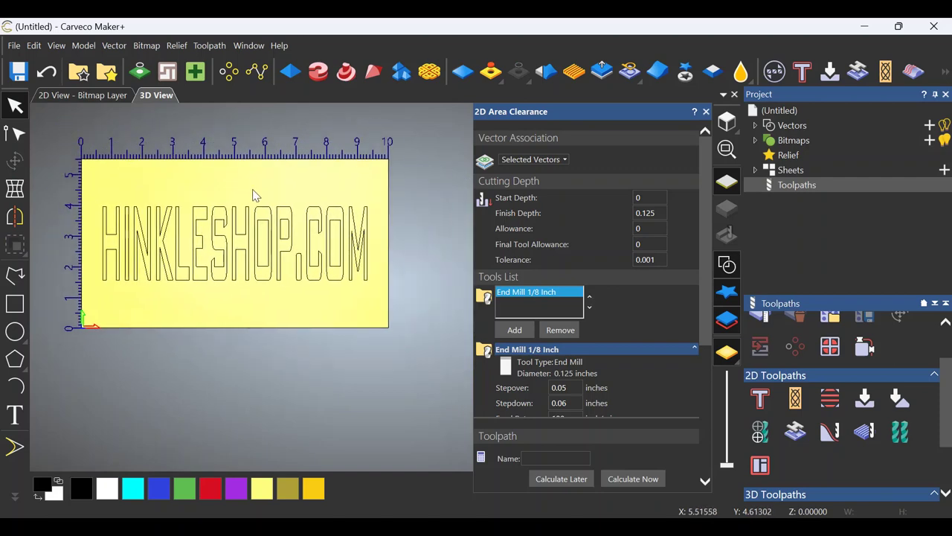
pyautogui.moveTo(400, 290); pyautogui.dragTo(319, 245)
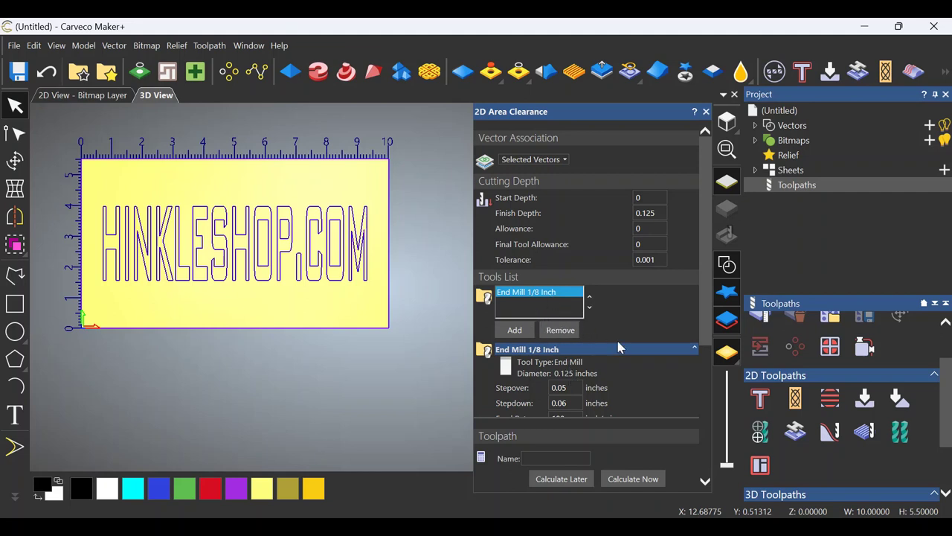
# Set the end mill's feed rate to 50 inch/min and its clearance strategy to Offset
pyautogui.scroll(-3, 615, 339)
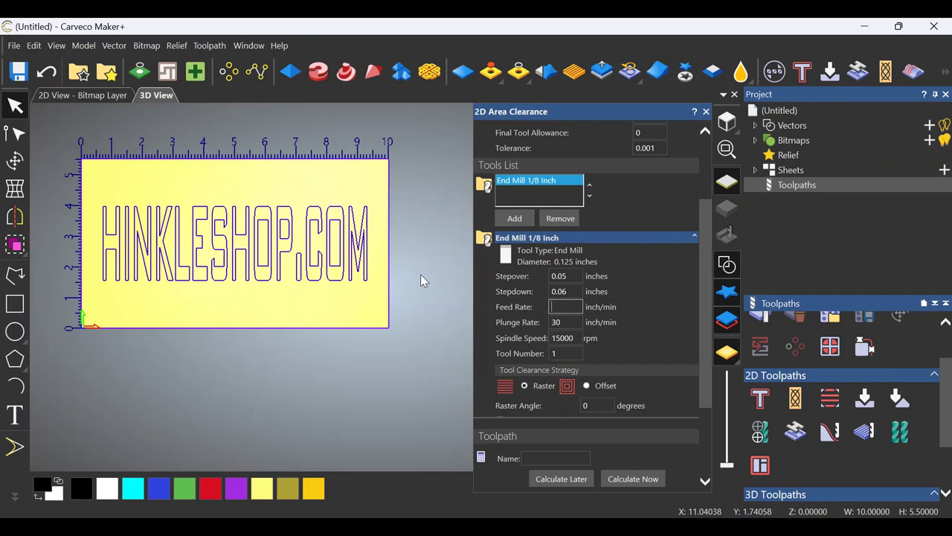
pyautogui.write('50')
pyautogui.click(587, 386)
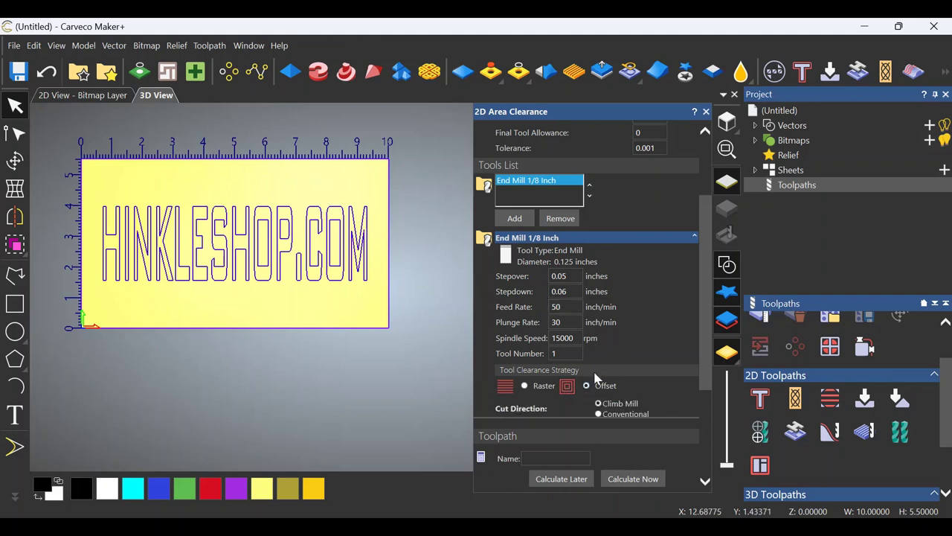
# Set the material thickness for the area clearance toolpath to 0.5 inches
pyautogui.scroll(-5, 595, 379)
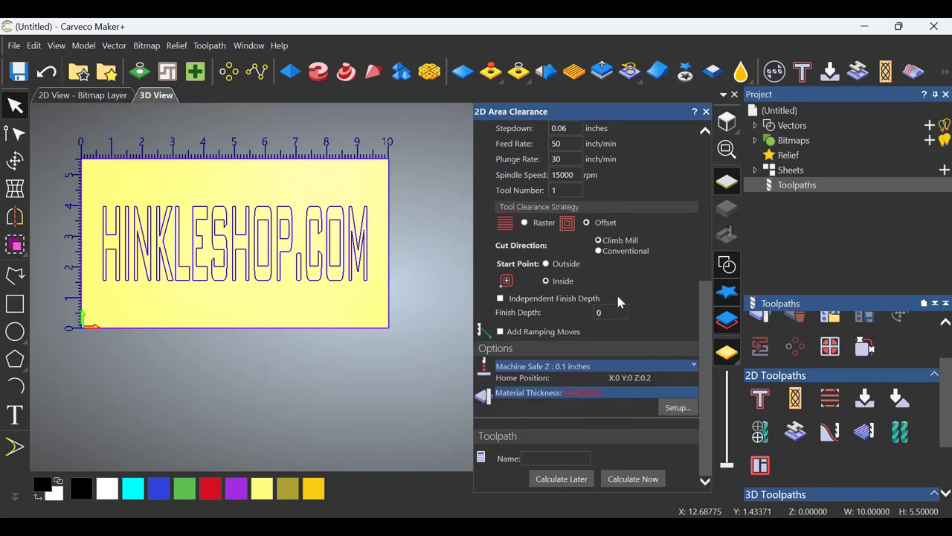
pyautogui.click(676, 407)
pyautogui.write('.5')
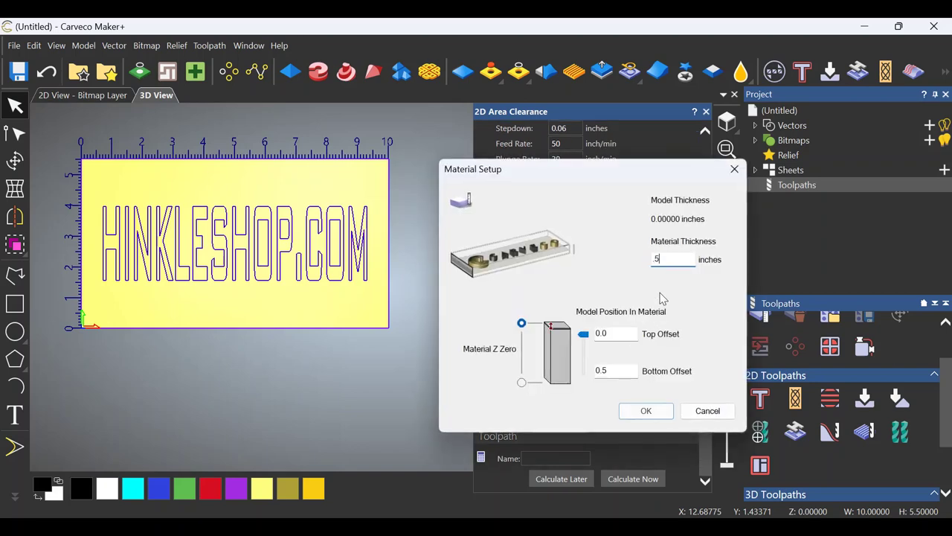
pyautogui.click(638, 411)
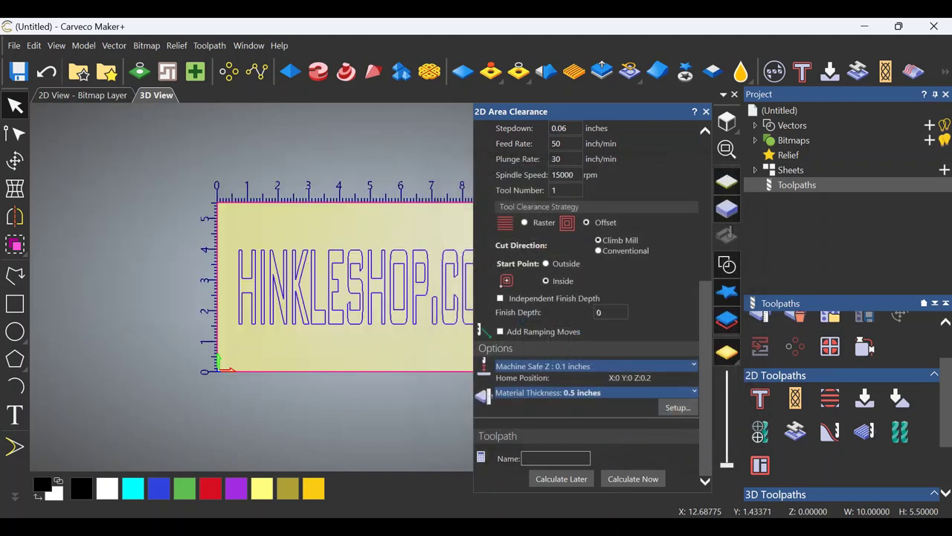
# Name the toolpath lkhjghyrytty, calculate it immediately and close the 2D Area Clearance settings
pyautogui.write('lkhjghyrytty')
pyautogui.click(633, 478)
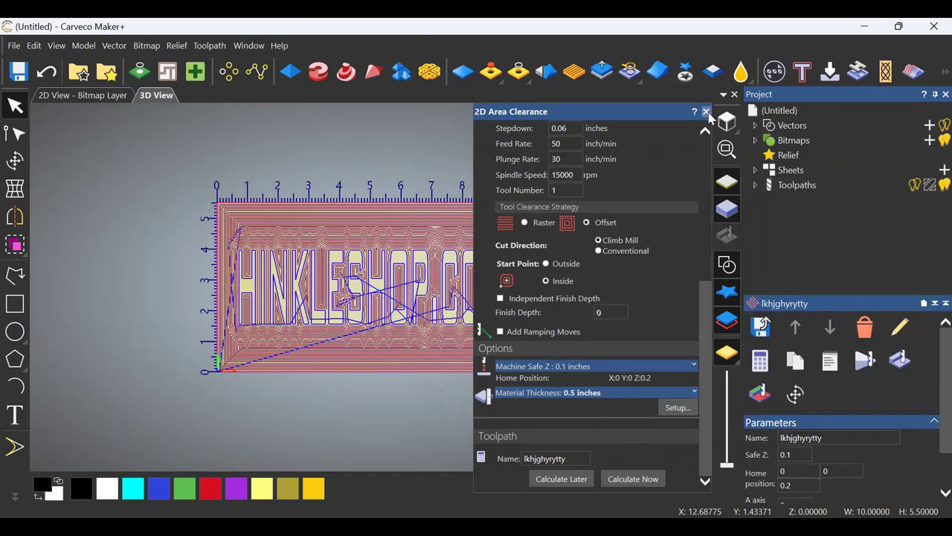
pyautogui.click(706, 111)
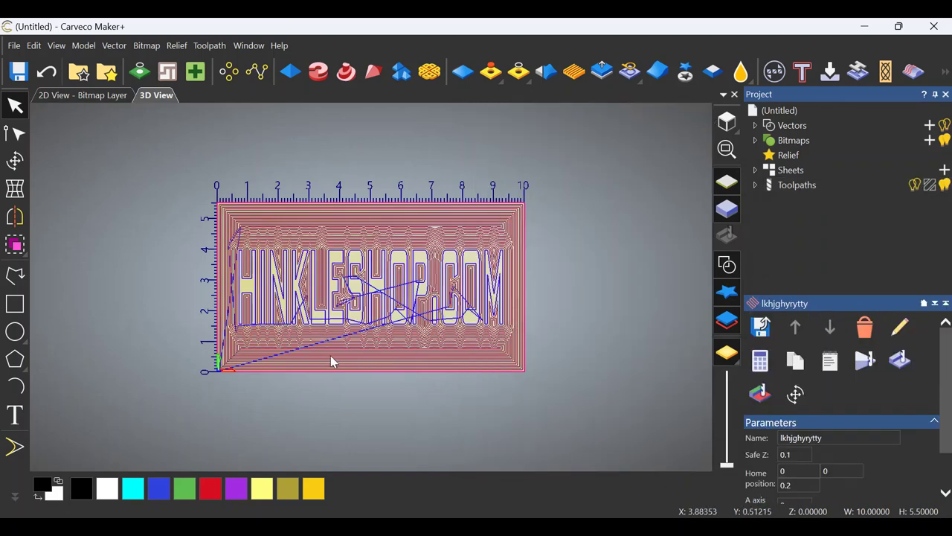
# Simulate the calculated toolpath on the whole model at standard resolution and tilt the resulting block
pyautogui.scroll(1, 368, 281)
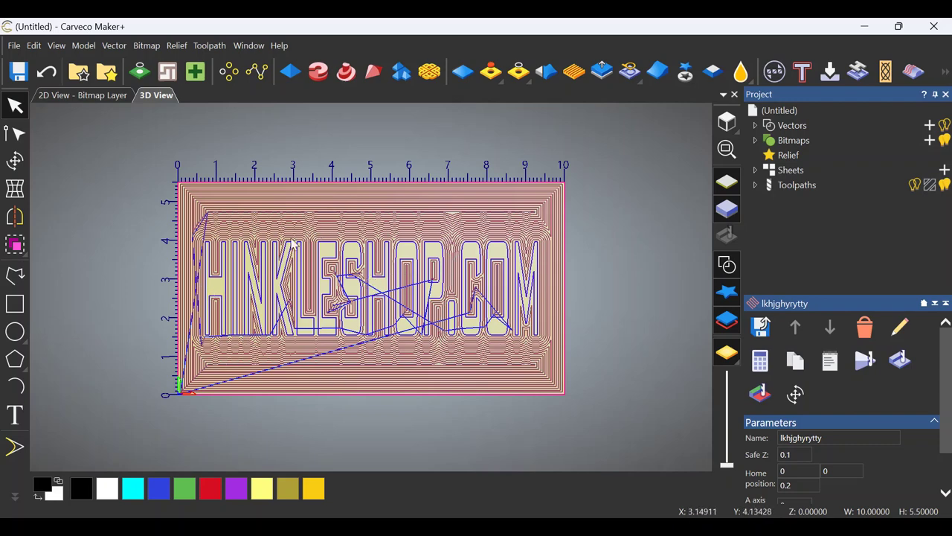
pyautogui.click(781, 188)
pyautogui.scroll(-3, 793, 376)
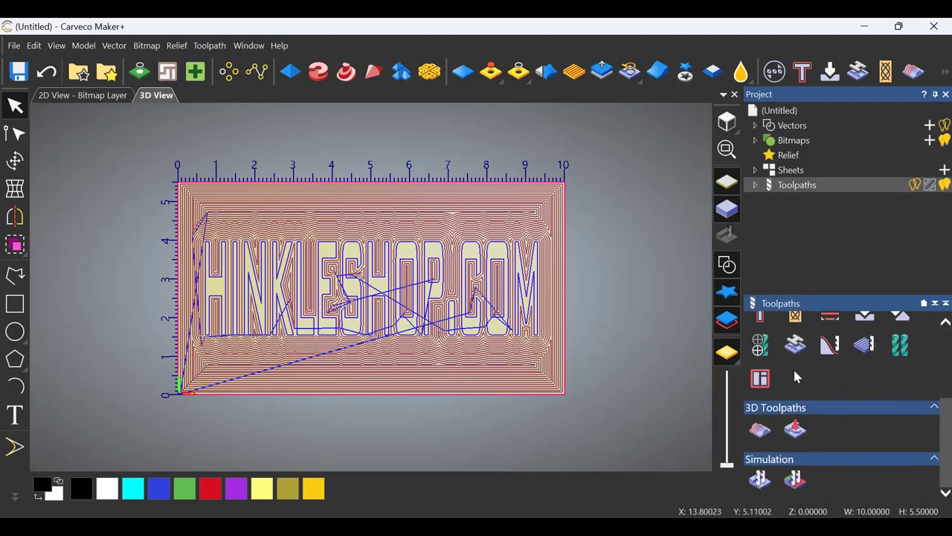
pyautogui.click(759, 480)
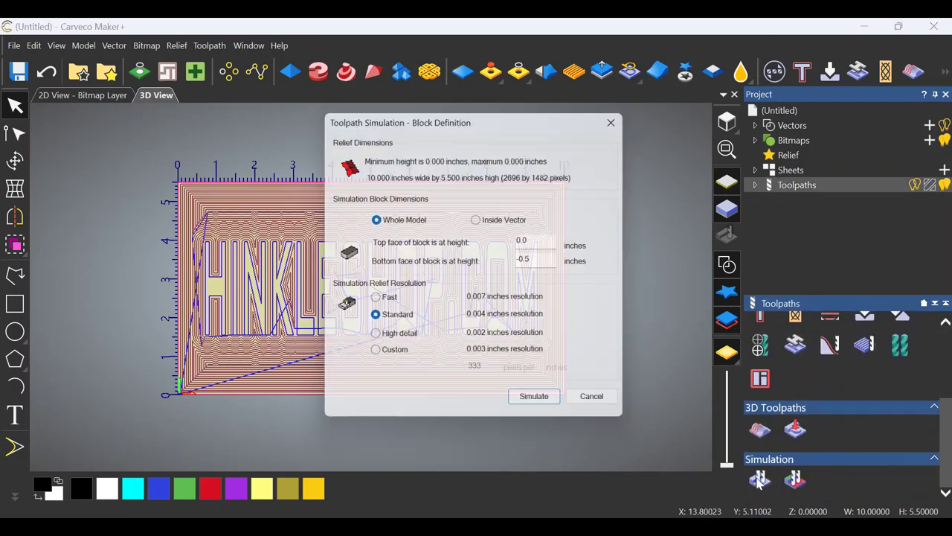
pyautogui.click(555, 406)
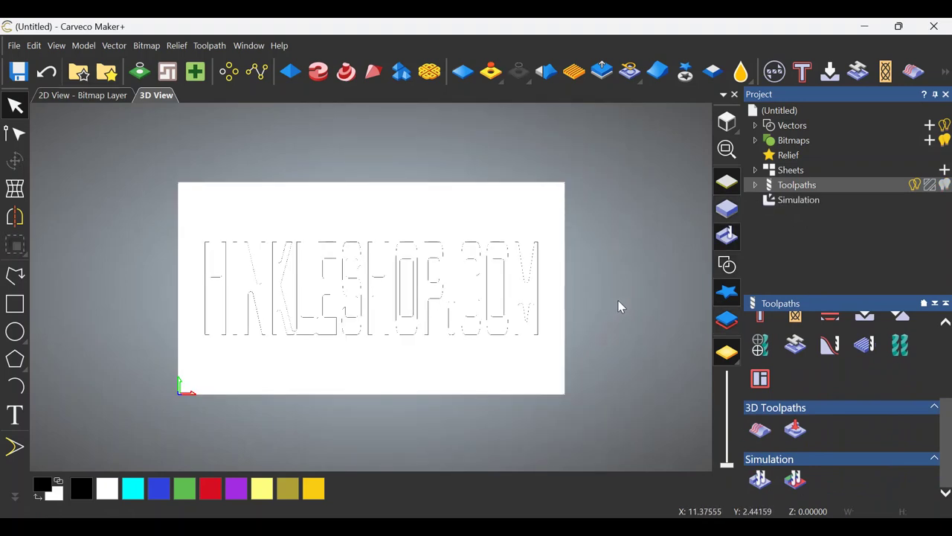
pyautogui.moveTo(598, 302)
pyautogui.mouseDown()
pyautogui.moveTo(482, 311)
pyautogui.moveTo(418, 333)
pyautogui.moveTo(405, 372)
pyautogui.moveTo(425, 335)
pyautogui.moveTo(514, 357)
pyautogui.moveTo(444, 337)
pyautogui.moveTo(447, 330)
pyautogui.mouseUp()
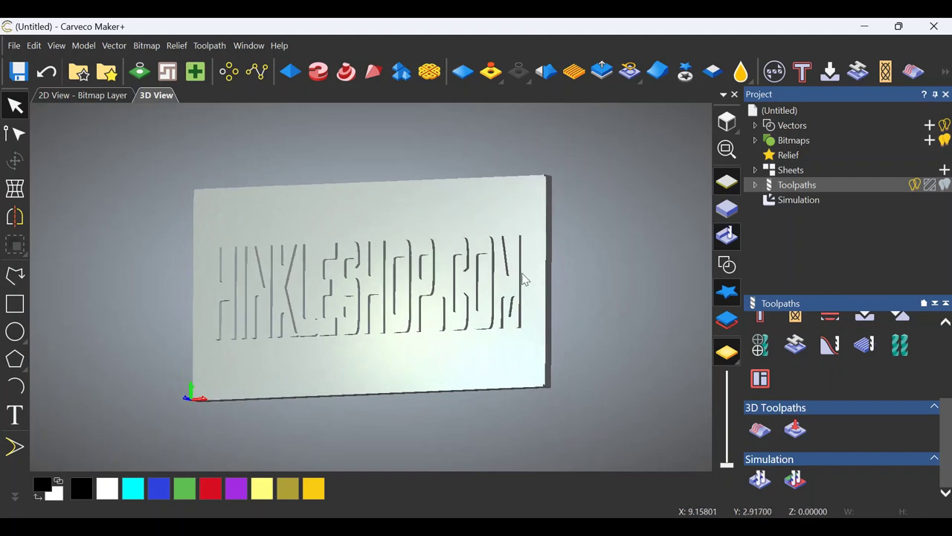
# Apply the Medium Oak (H) material to the simulation's rendering
pyautogui.click(790, 201)
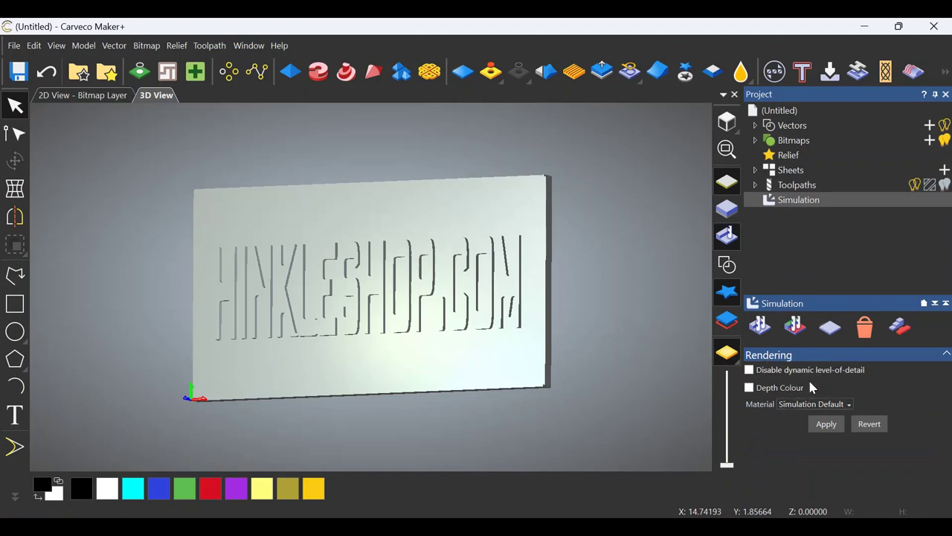
pyautogui.click(848, 404)
pyautogui.scroll(-3, 818, 445)
pyautogui.scroll(-5, 818, 445)
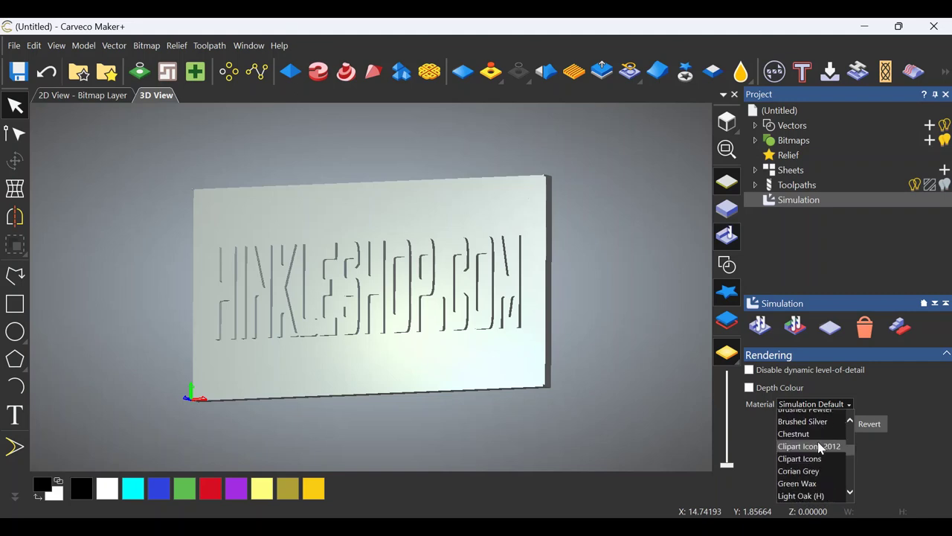
pyautogui.scroll(-3, 821, 444)
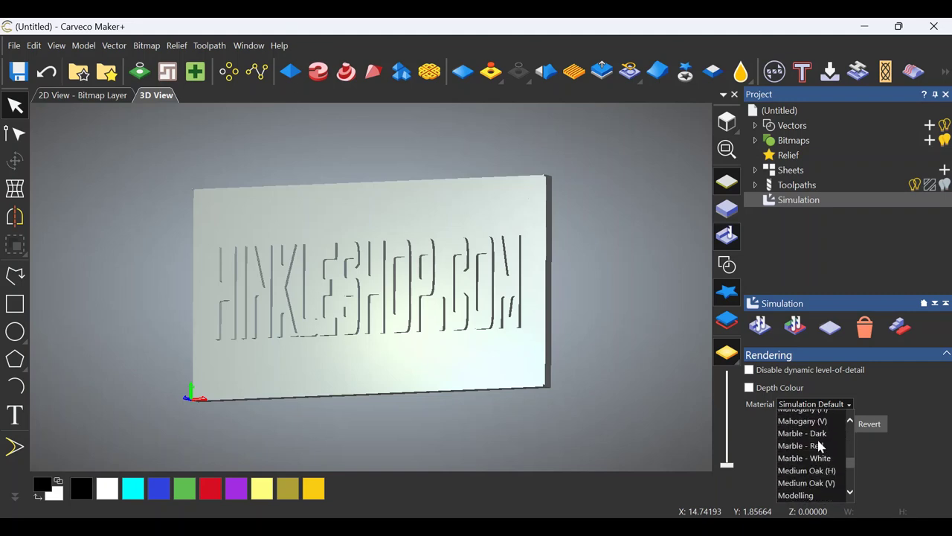
pyautogui.click(820, 470)
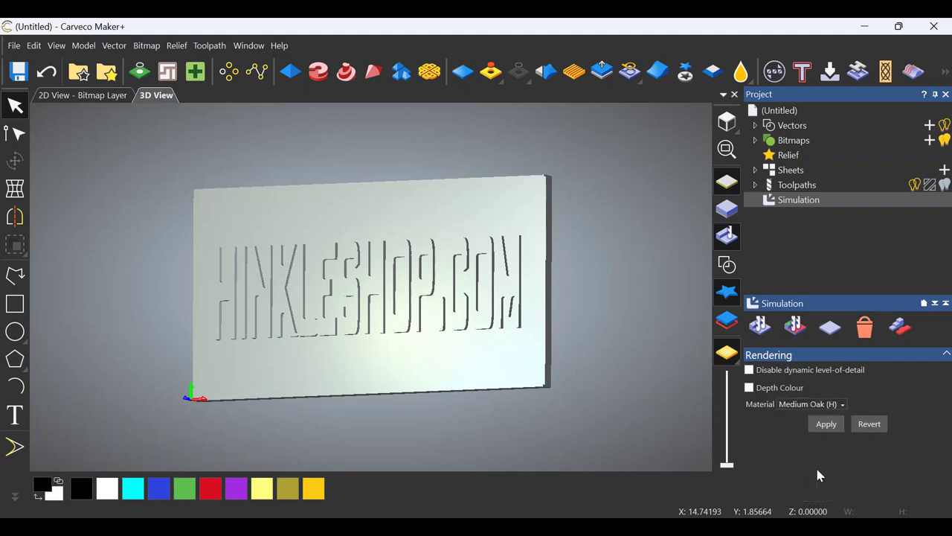
pyautogui.click(827, 425)
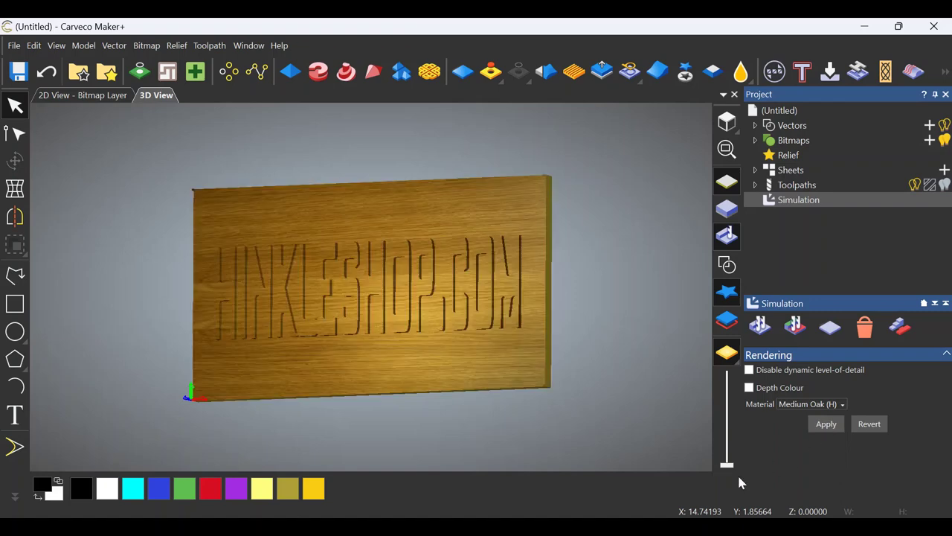
# Examine the simulated oak sign's lettering, cut depth and outer edges up close and from several angles
pyautogui.moveTo(632, 370); pyautogui.dragTo(436, 340)
pyautogui.scroll(6, 462, 348)
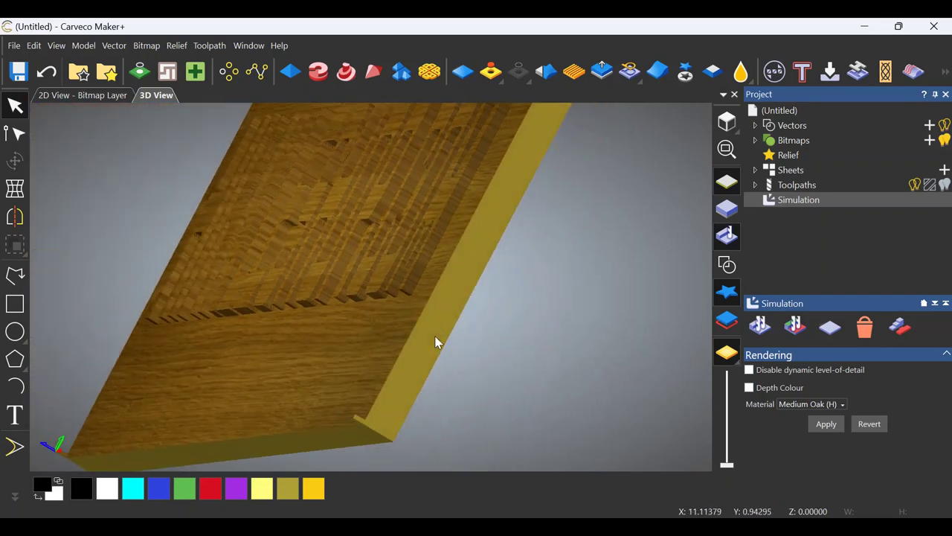
pyautogui.moveTo(414, 277); pyautogui.dragTo(564, 345)
pyautogui.moveTo(394, 380); pyautogui.dragTo(506, 334)
pyautogui.scroll(-5, 510, 337)
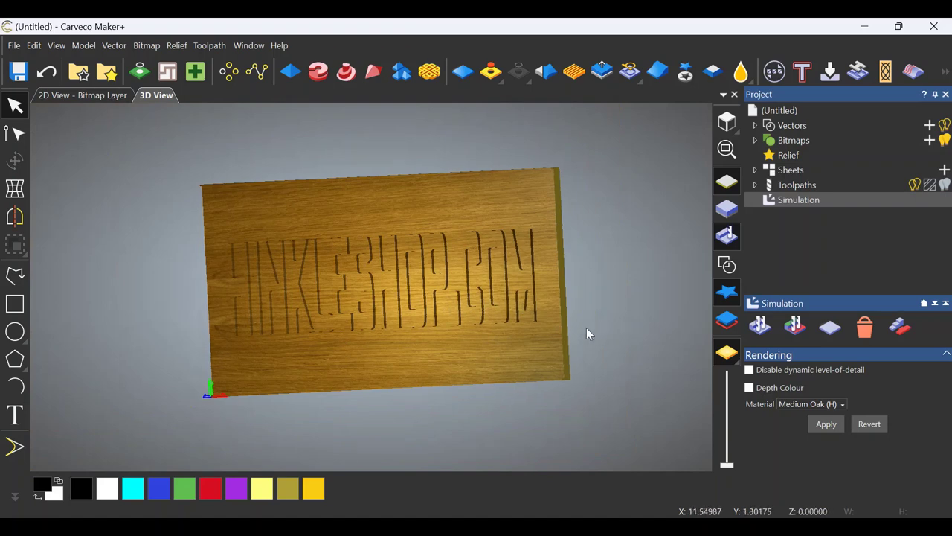
pyautogui.moveTo(587, 334); pyautogui.dragTo(539, 334)
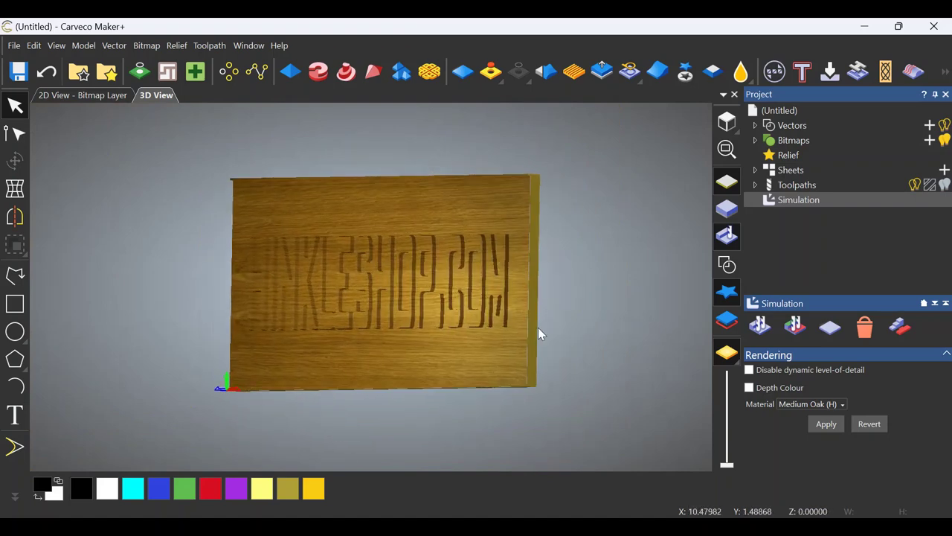